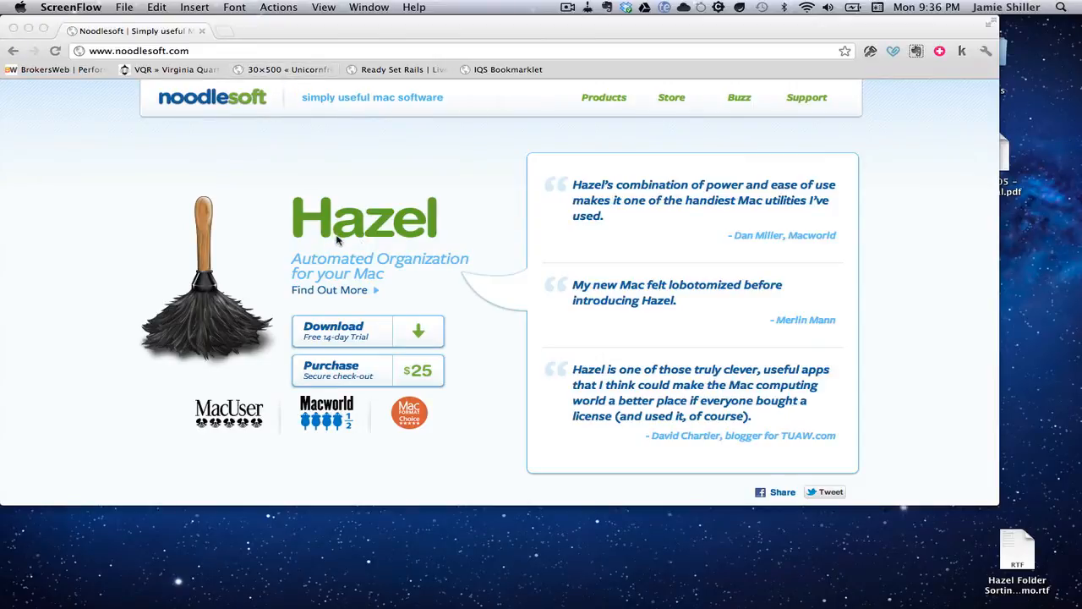
- Close the browser window and open the Hazel pane in System Preferences
click(13, 29)
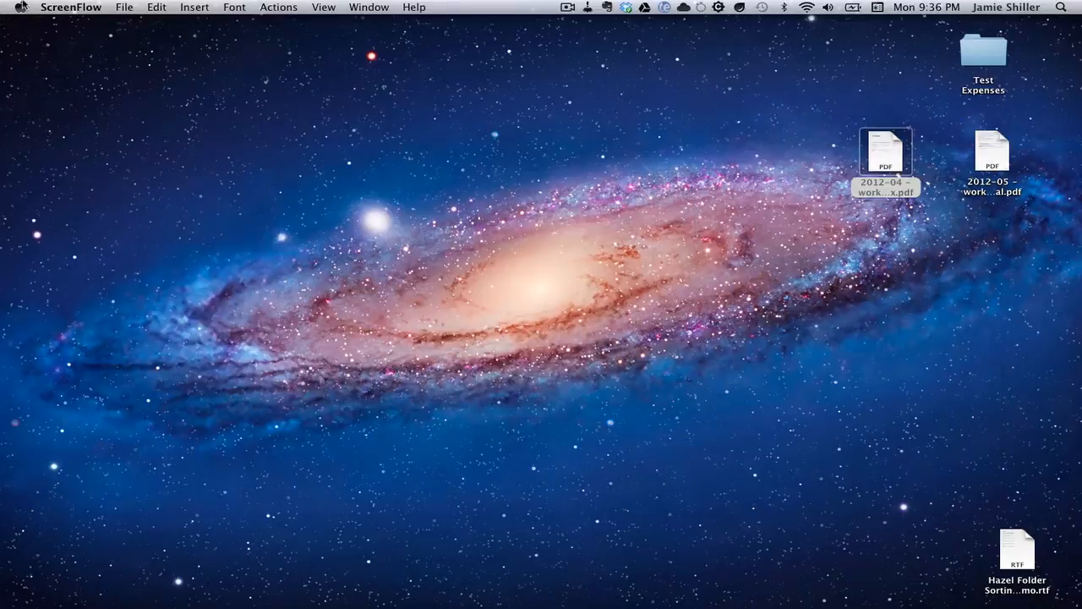
click(20, 6)
click(49, 73)
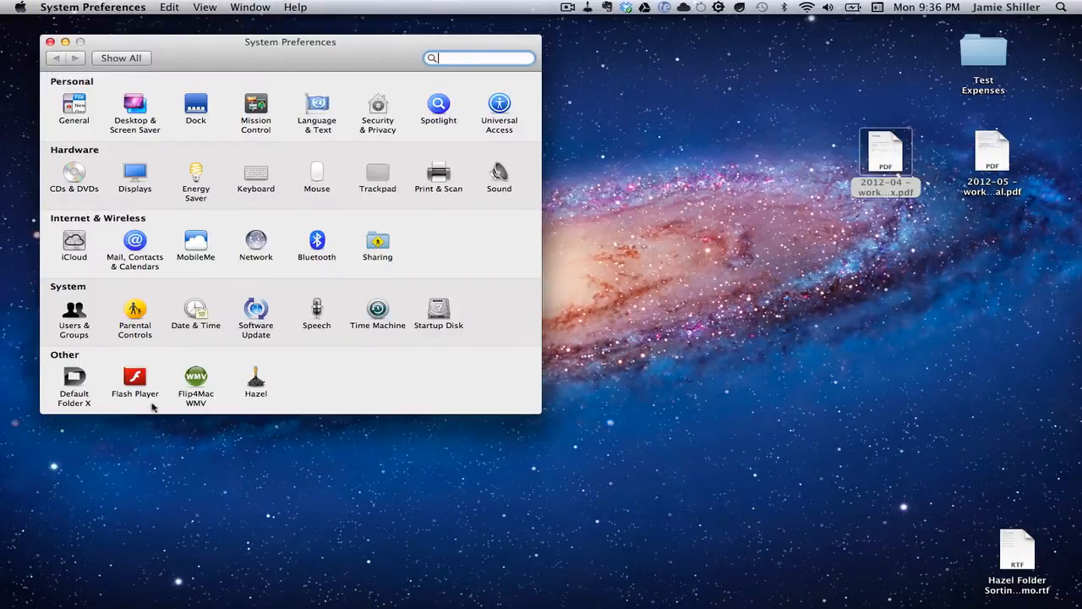
click(256, 379)
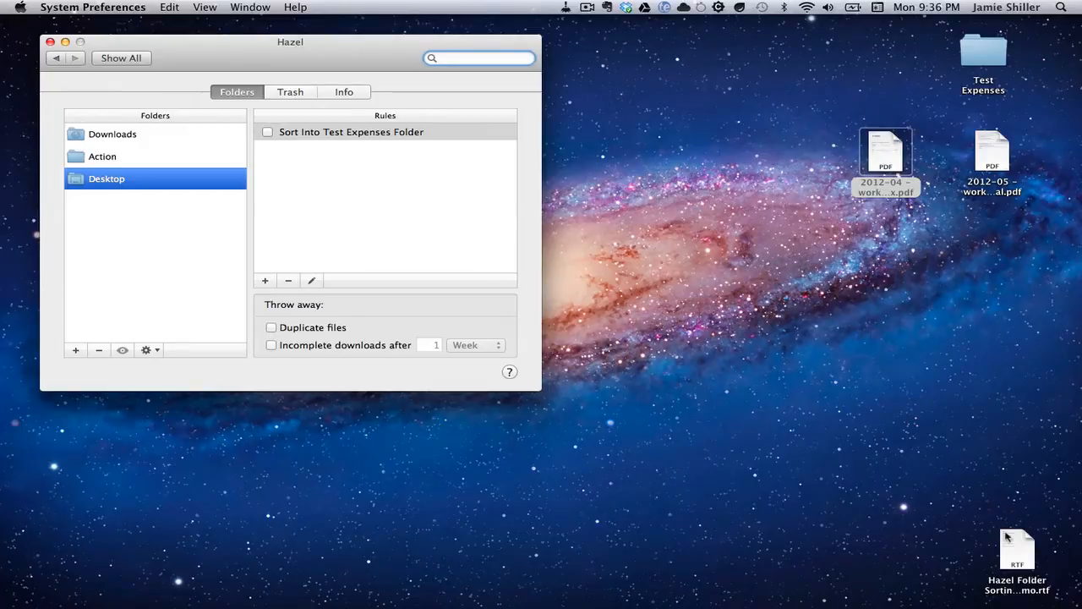
- Reveal the full file name of the 2012-04 work expense PDF on the desktop without changing it
click(880, 188)
click(879, 186)
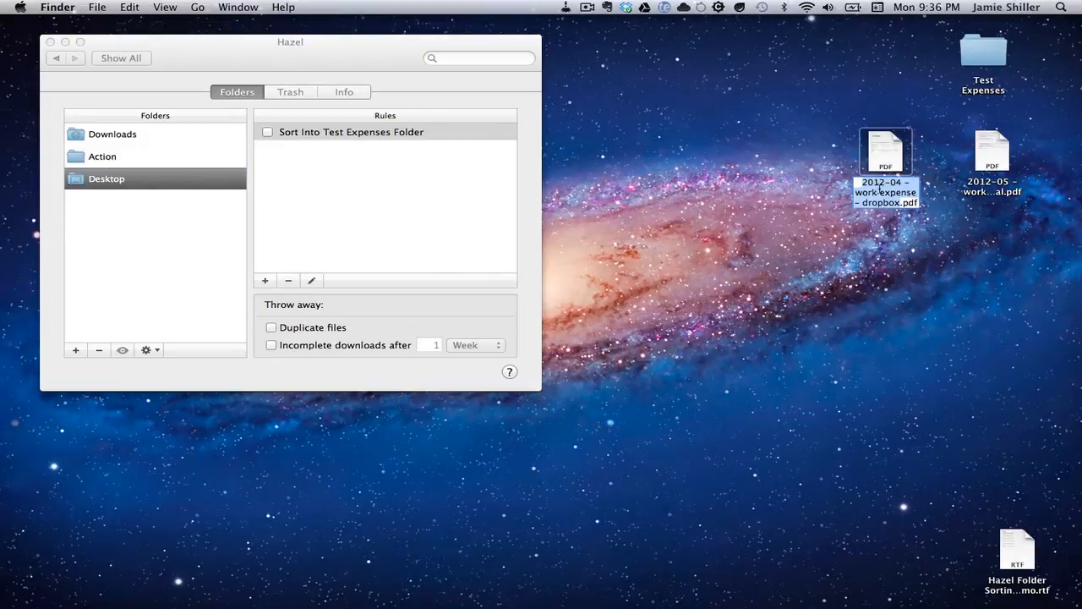
click(885, 243)
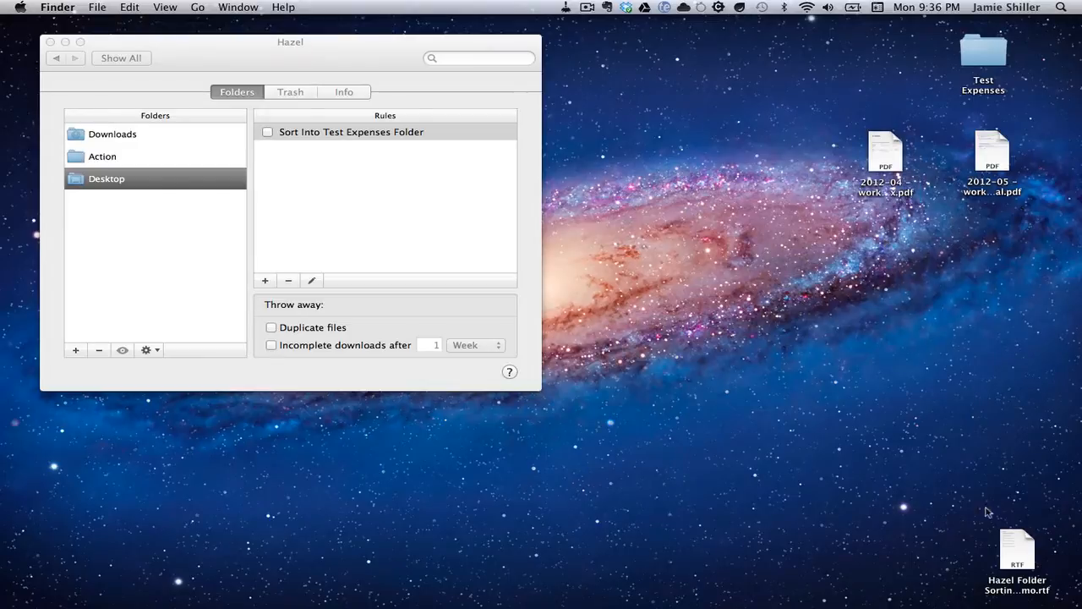
- Open Hazel Folder Sorting Demo.rtf, highlight the "Test Expenses" destination of the first file, and close the document
double_click(1019, 562)
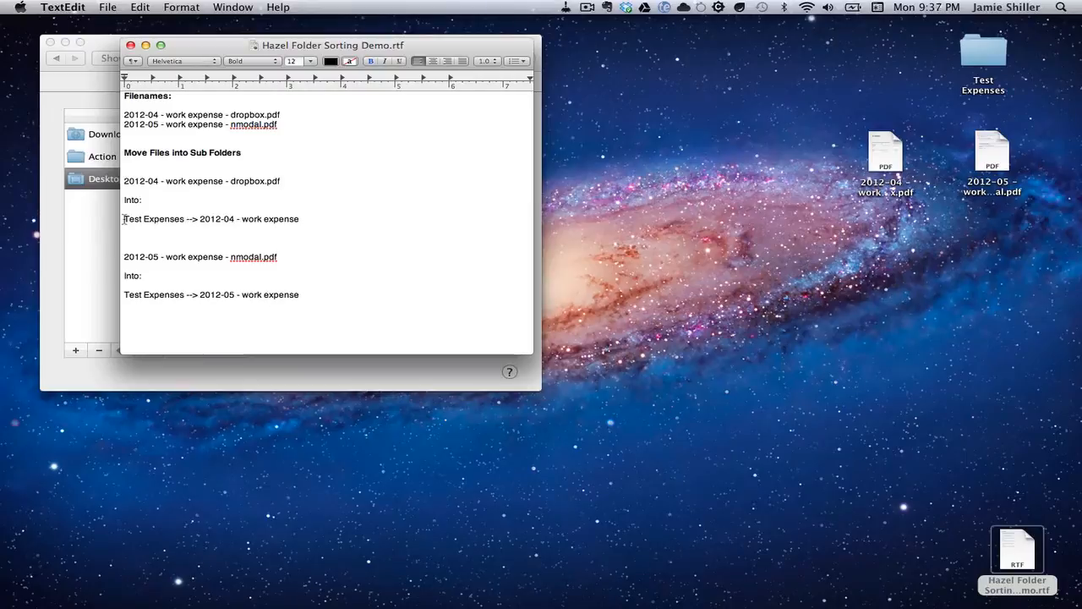
drag(125, 219, 183, 219)
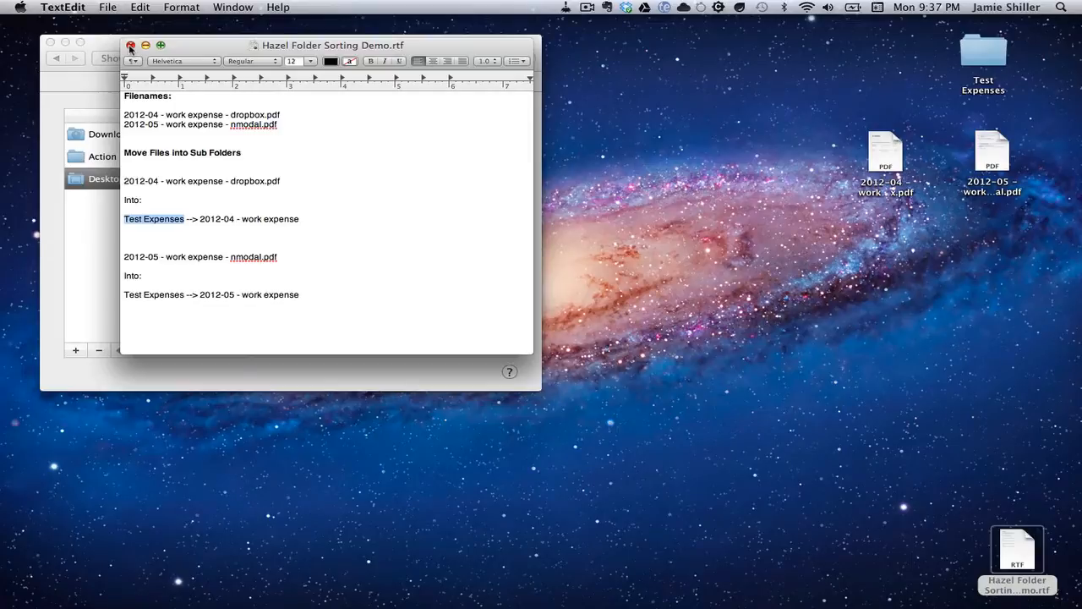
click(129, 45)
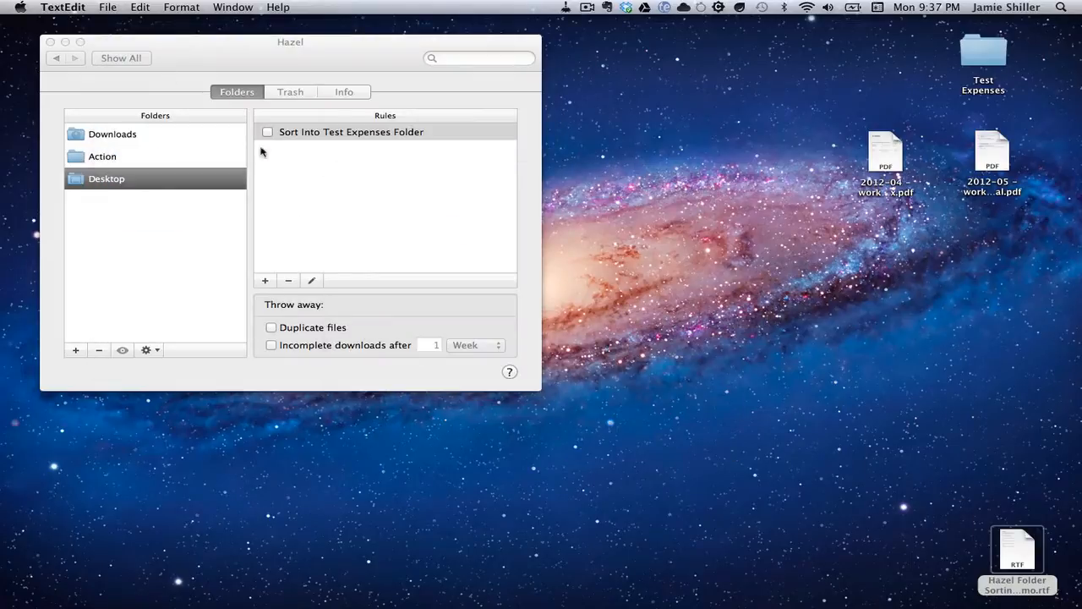
- Open the rule Sort Into Test Expenses Folder and examine the Incoming Year token of its filename pattern
double_click(315, 132)
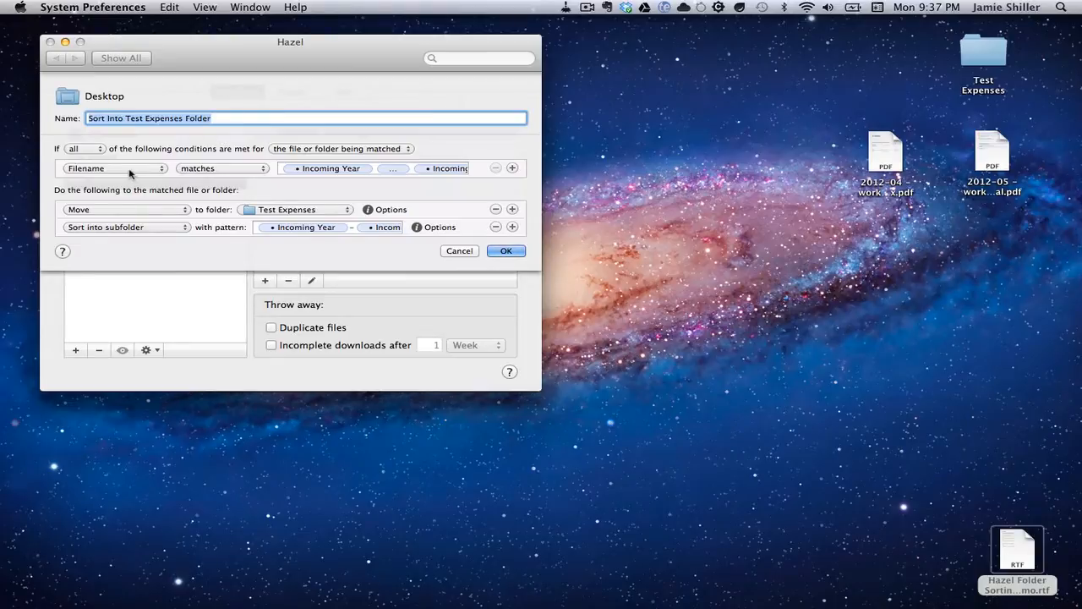
click(346, 171)
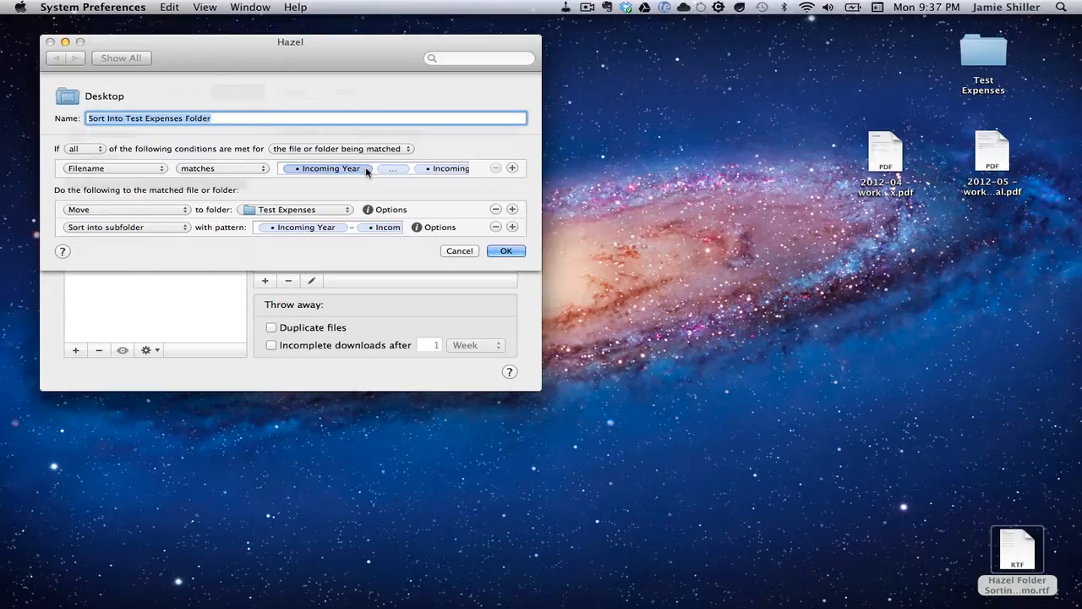
click(366, 172)
click(366, 169)
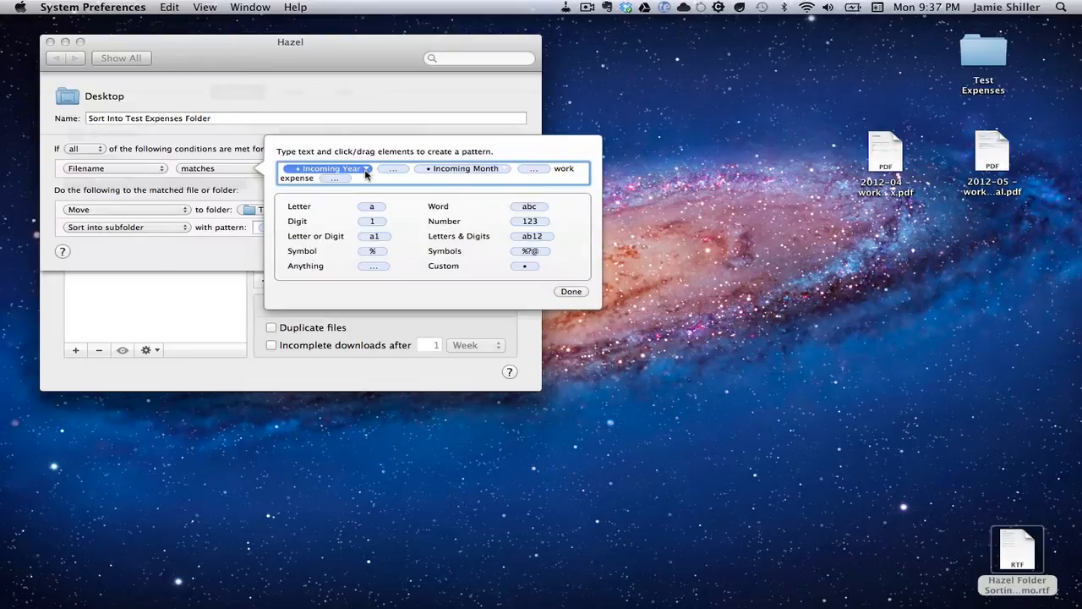
click(366, 169)
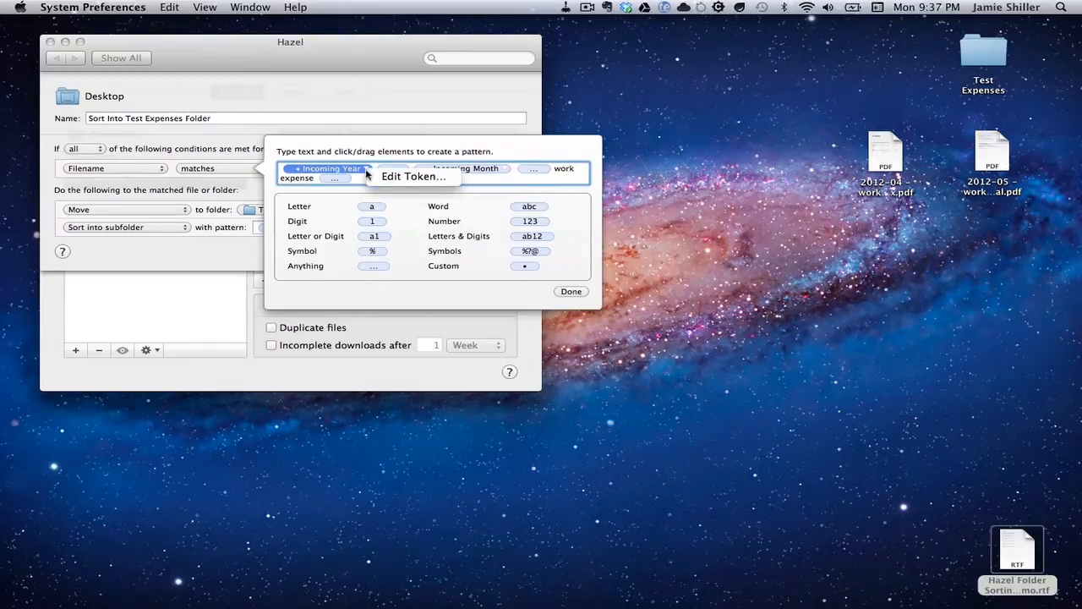
click(384, 176)
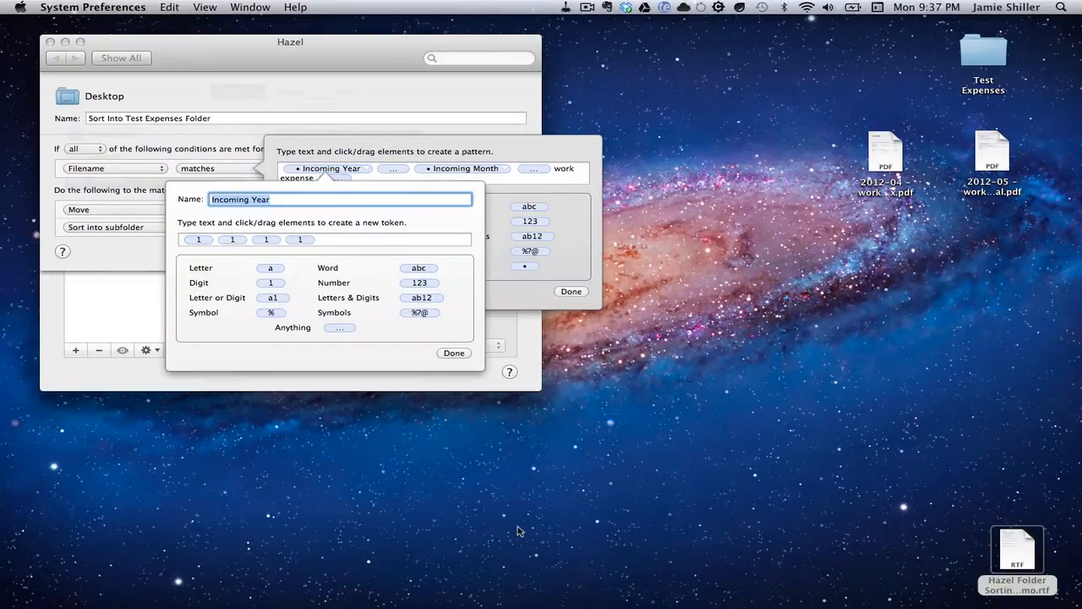
- Reopen Hazel Folder Sorting Demo.rtf, place it beside the rule editor, and close the Incoming Year token definition
double_click(1028, 550)
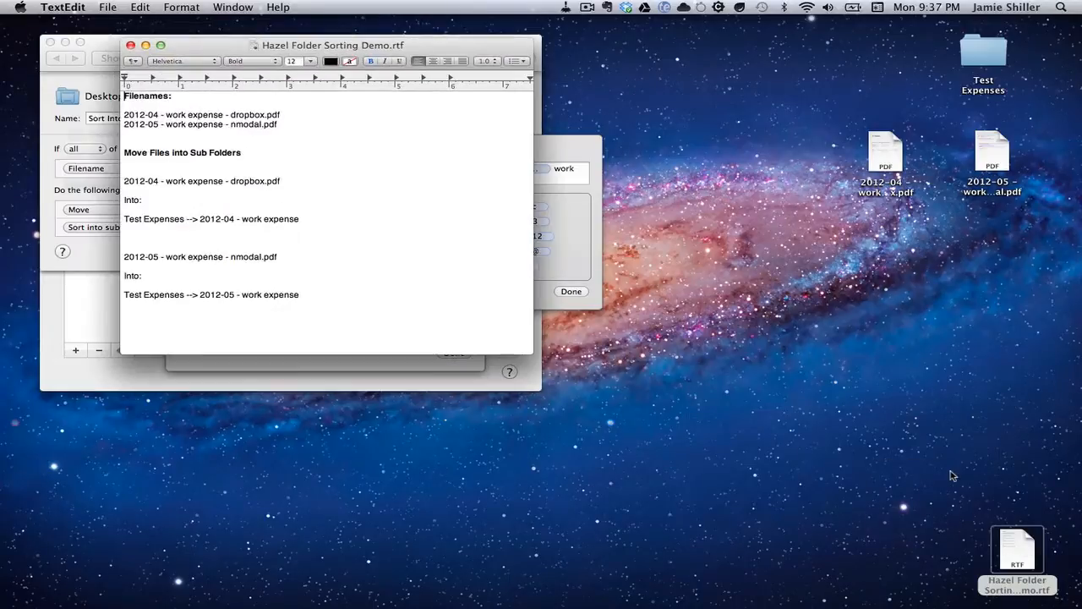
drag(195, 46, 598, 150)
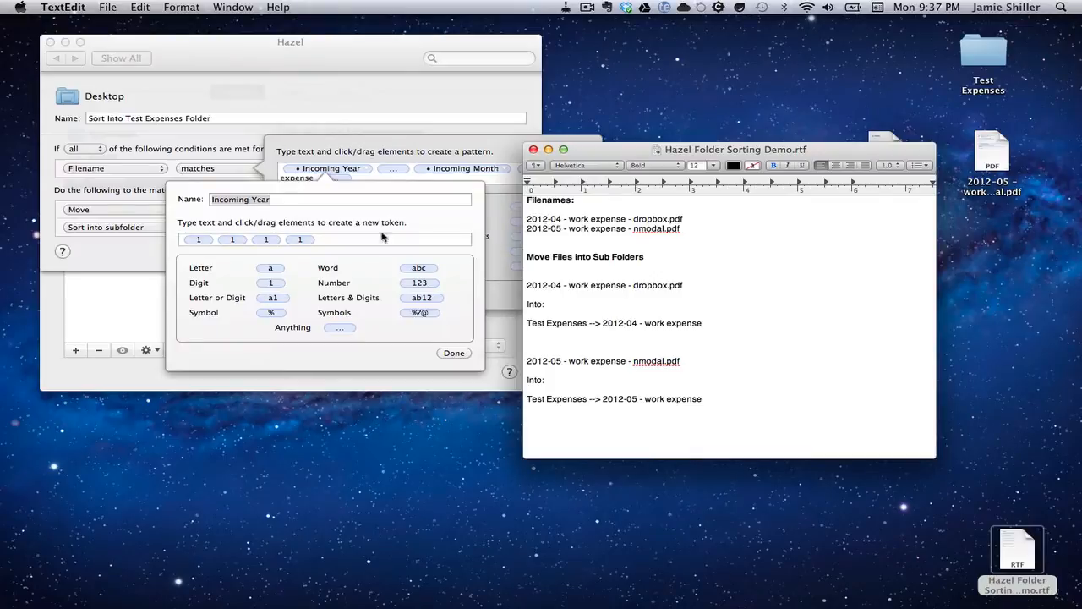
click(454, 352)
click(454, 352)
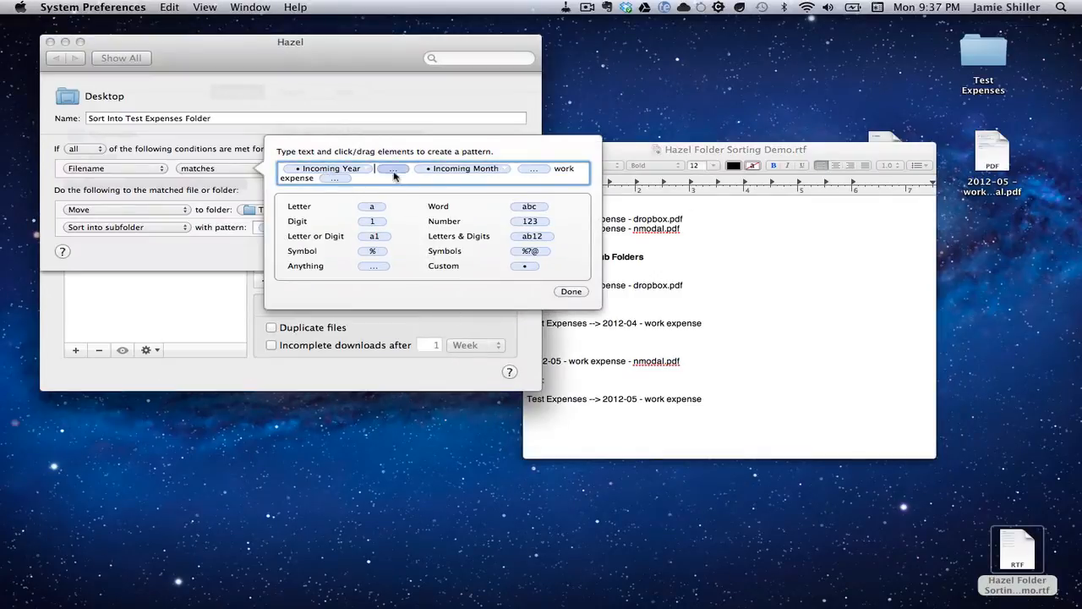
click(620, 143)
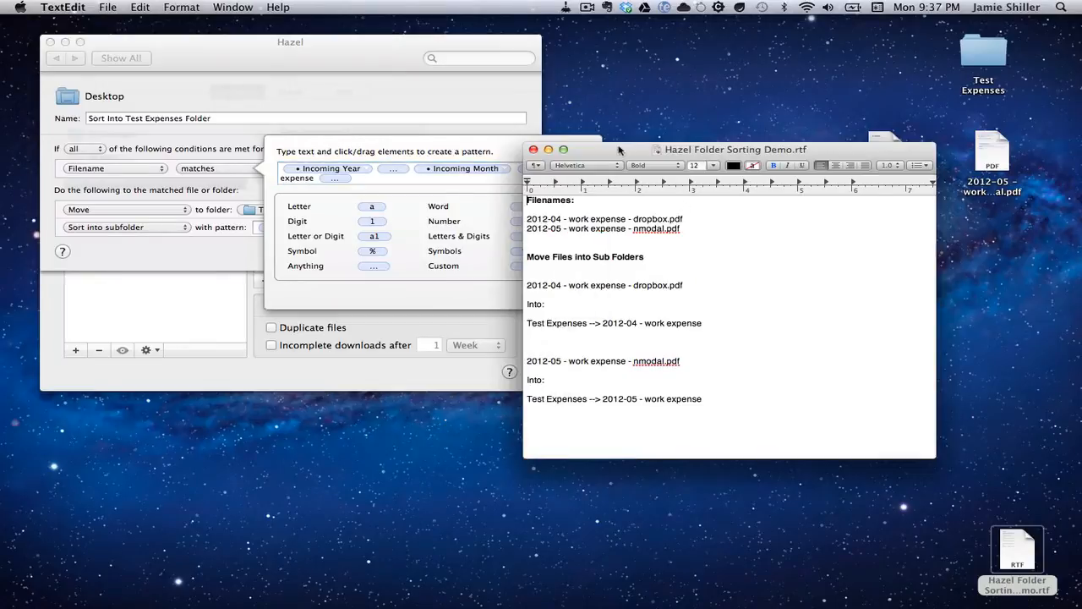
drag(630, 148, 744, 127)
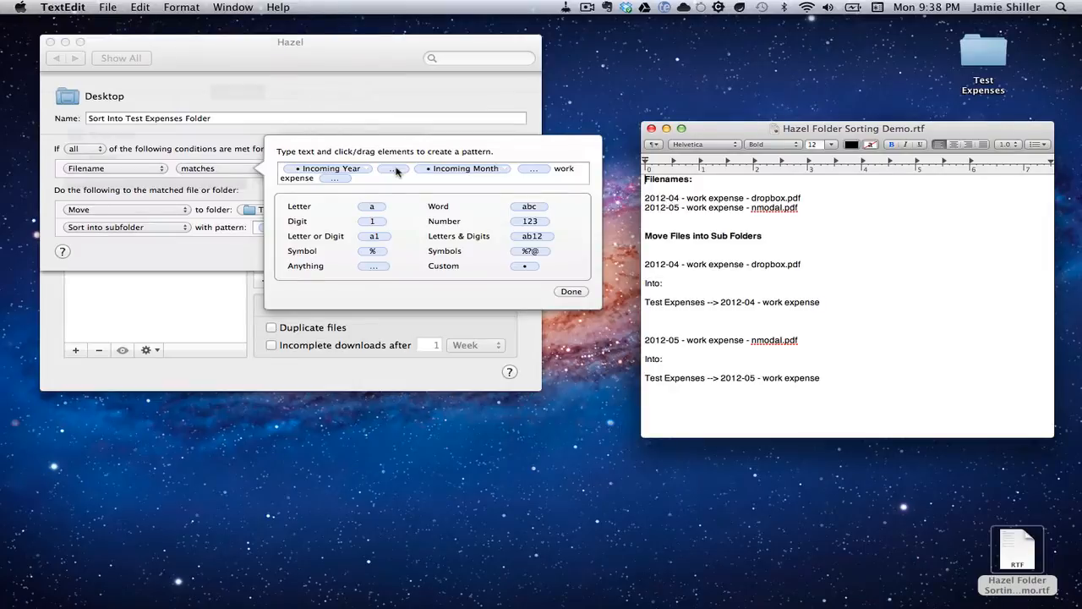
- Examine the Incoming Month token definition in the filename pattern and close it unchanged
click(502, 172)
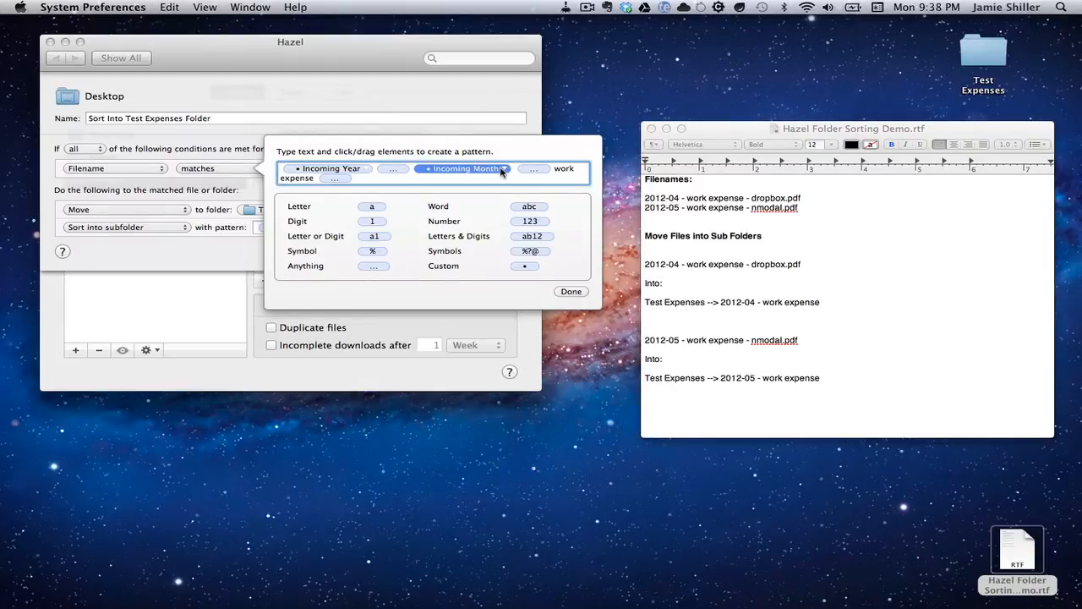
click(502, 172)
click(512, 180)
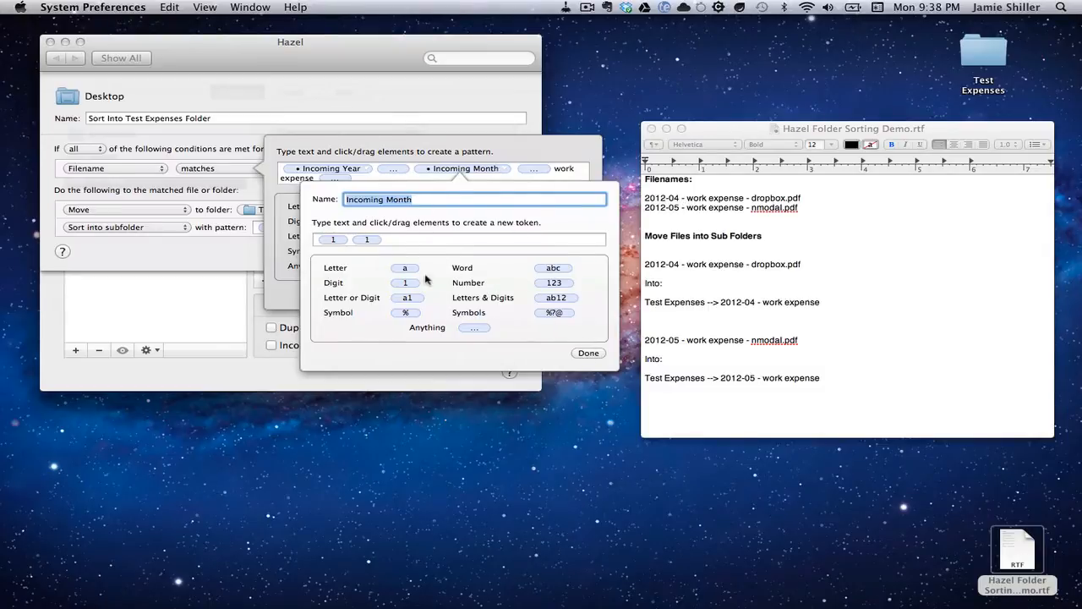
click(582, 352)
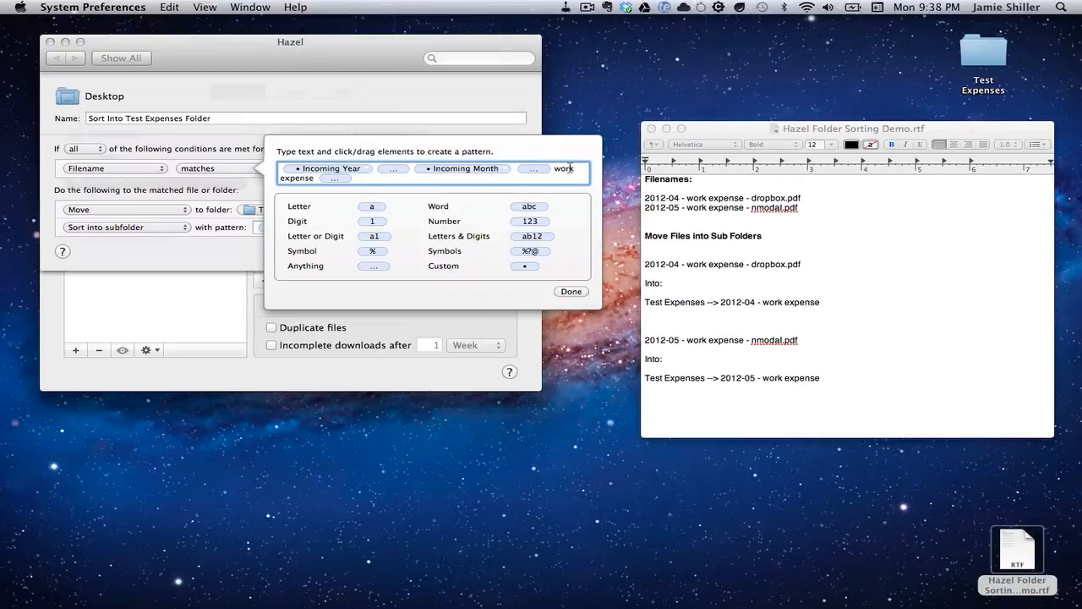
- Highlight the "- dropbox.pdf" ending in the demo document and close the filename pattern editor
click(688, 202)
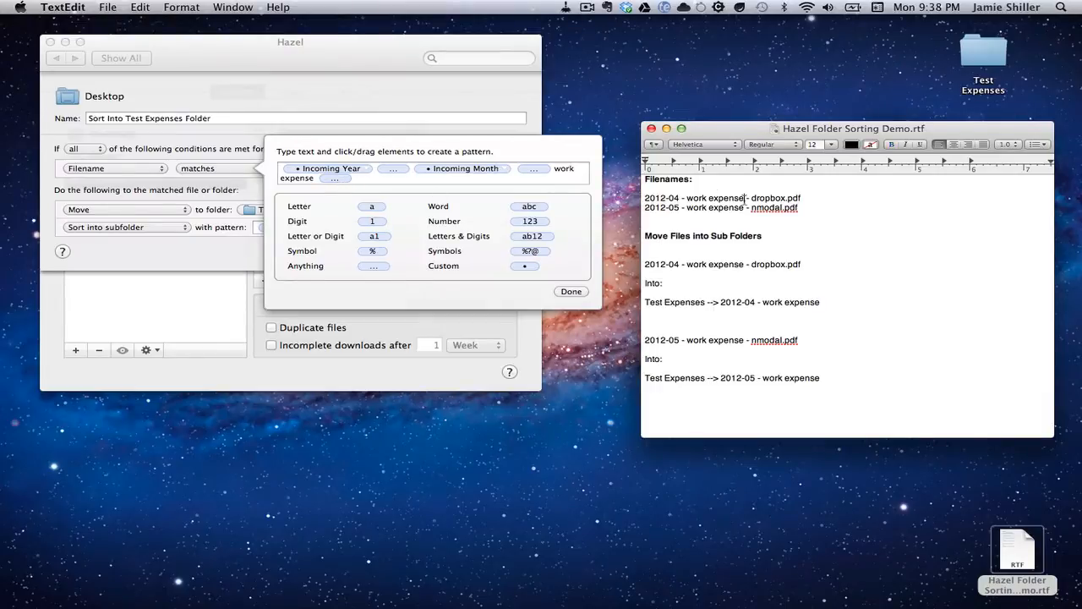
drag(745, 197, 807, 196)
click(569, 291)
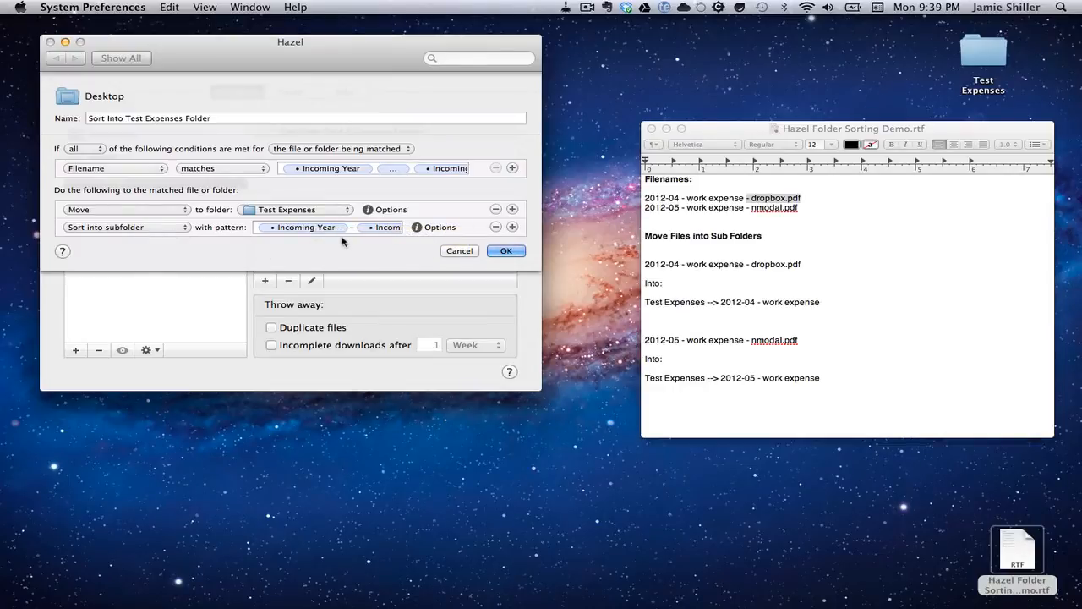
- Highlight "2012-04 - work expense" in the demo document, and examine the rule's subfolder pattern and the Incoming Year format options before accepting the rule
click(652, 266)
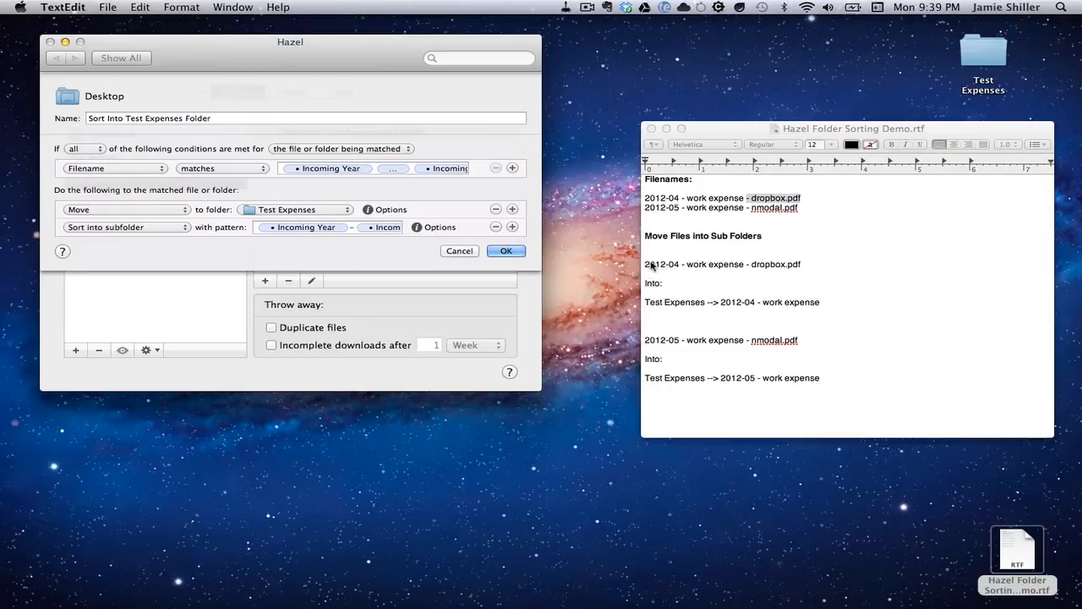
drag(645, 264, 746, 266)
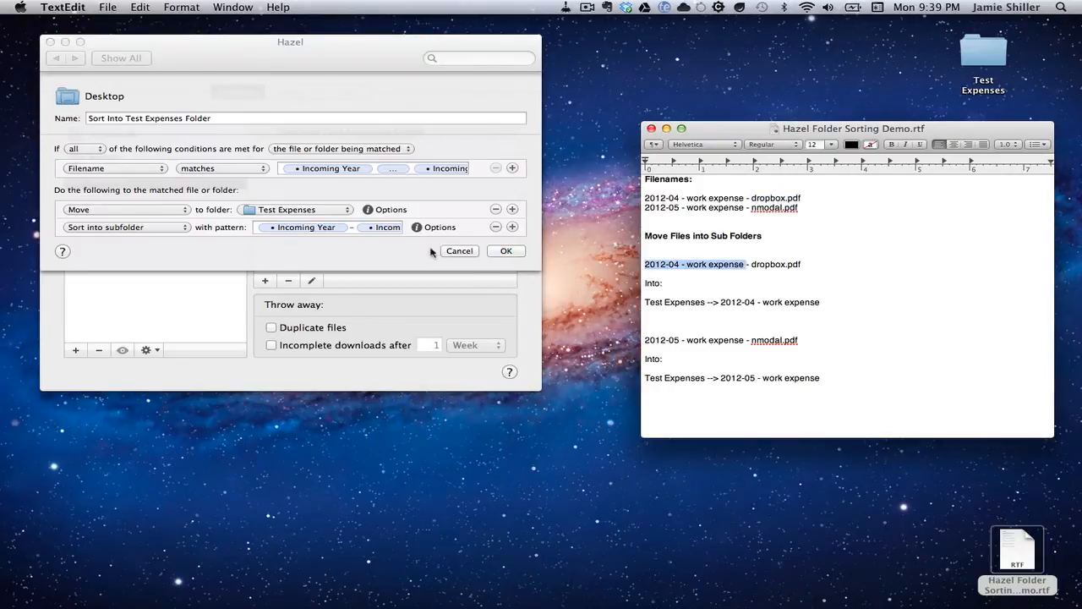
click(350, 228)
text(-)
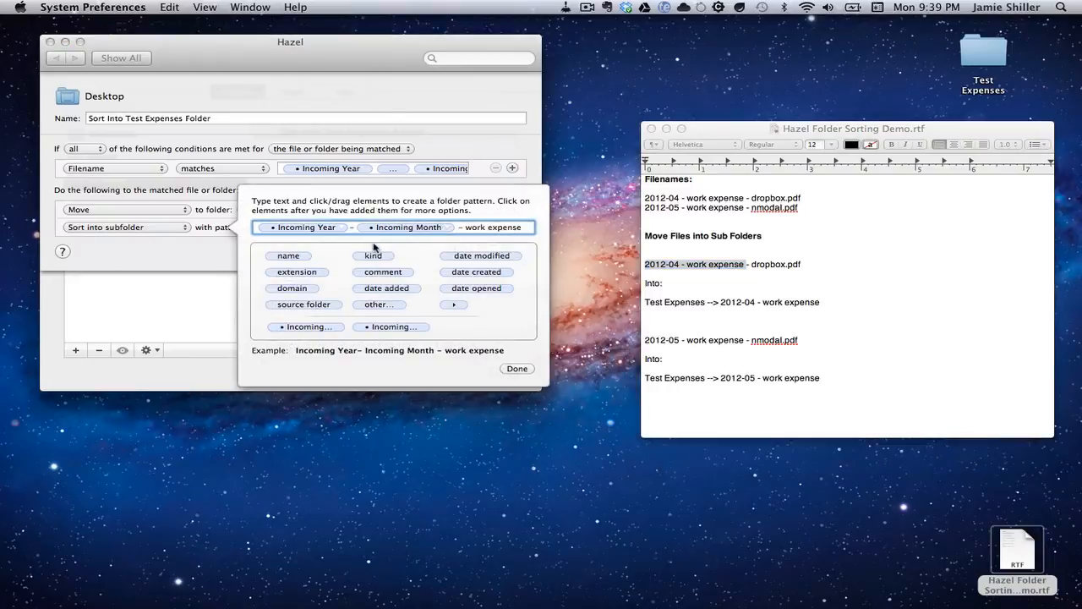
click(331, 230)
click(406, 230)
click(342, 229)
click(338, 226)
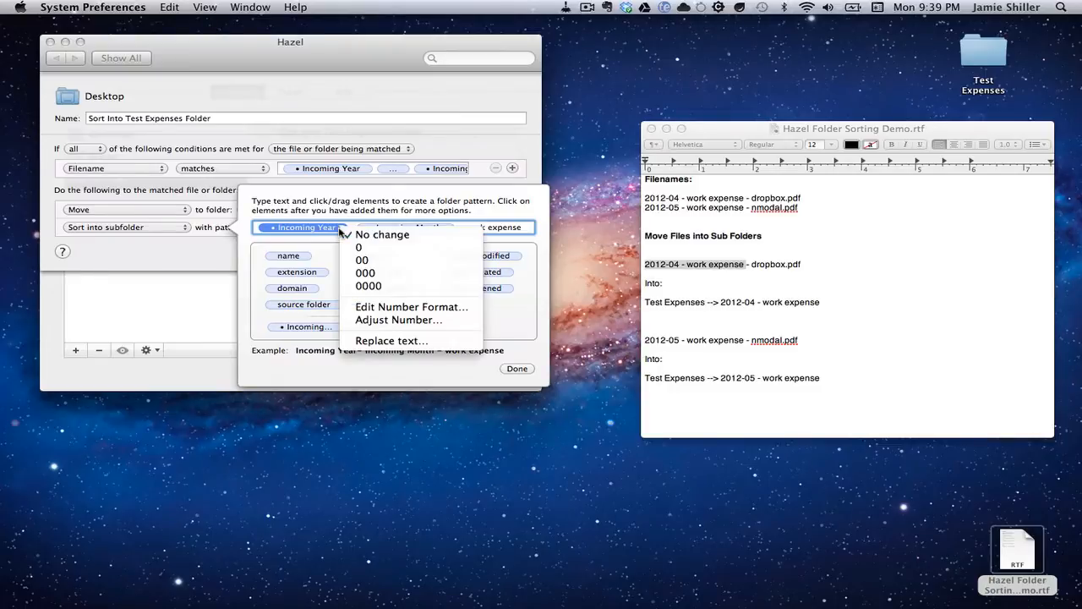
click(304, 234)
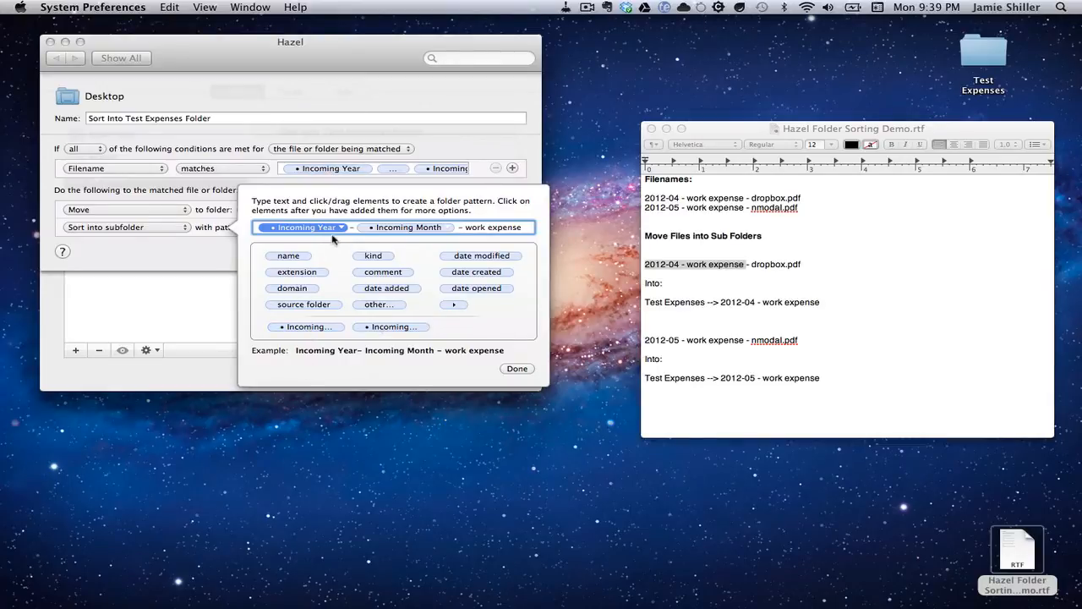
click(513, 369)
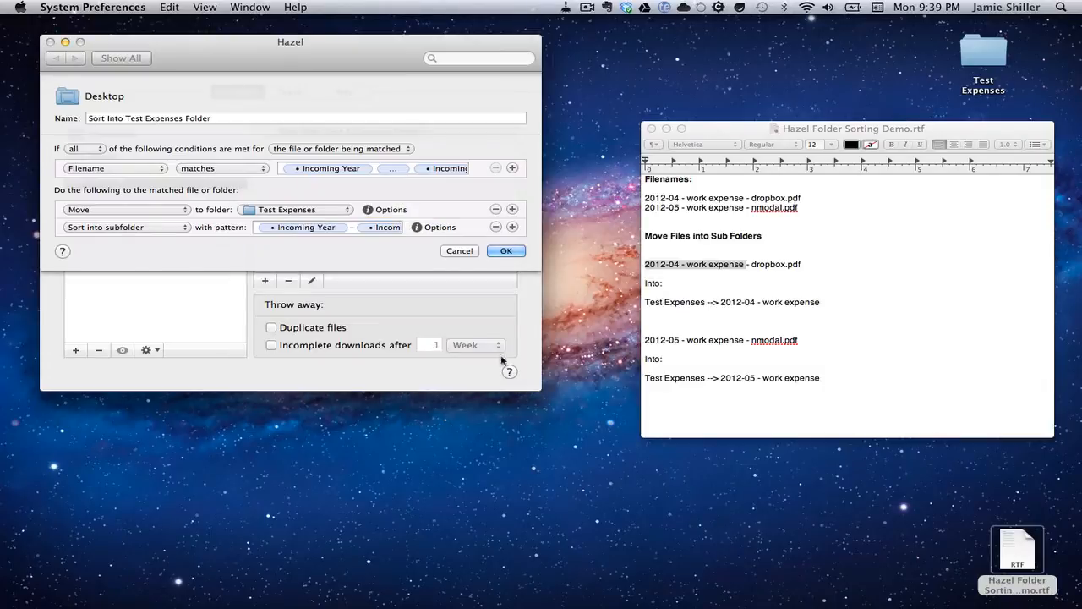
click(506, 251)
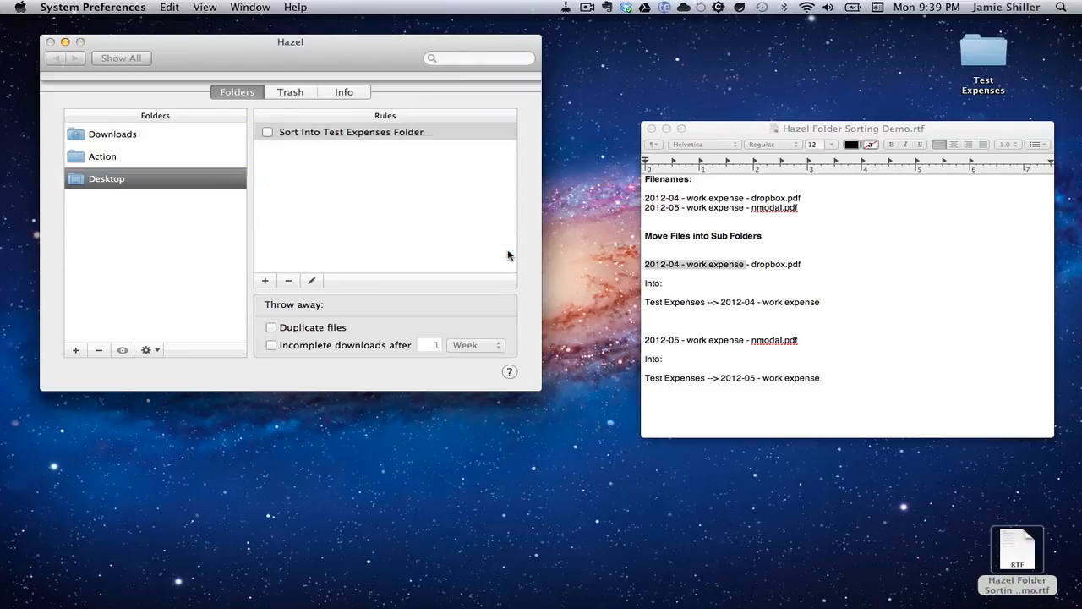
- Close the demo document and check the contents of the Test Expenses folder
click(651, 129)
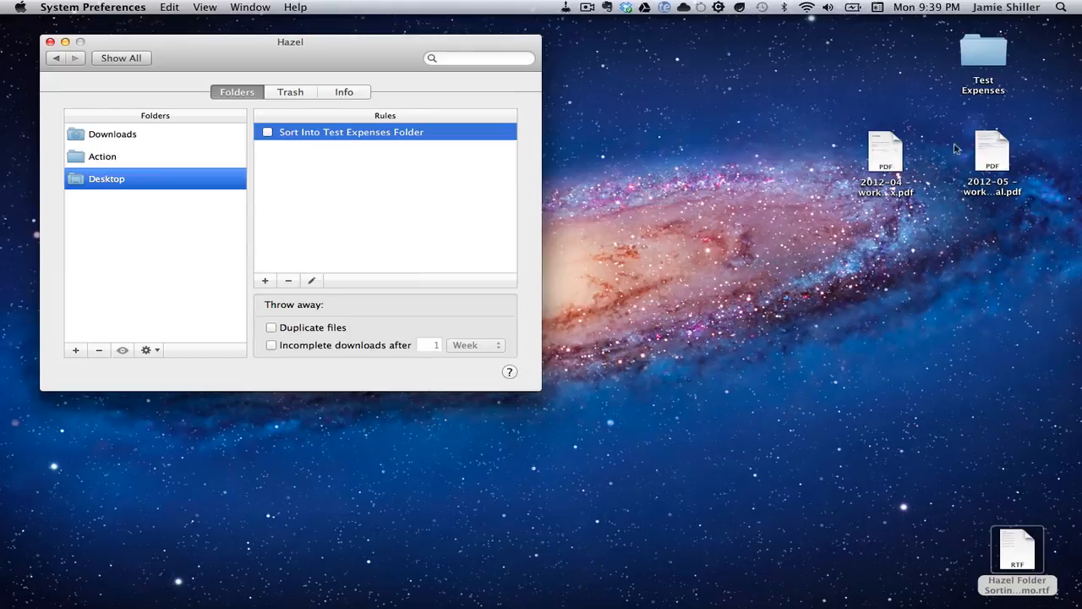
double_click(985, 53)
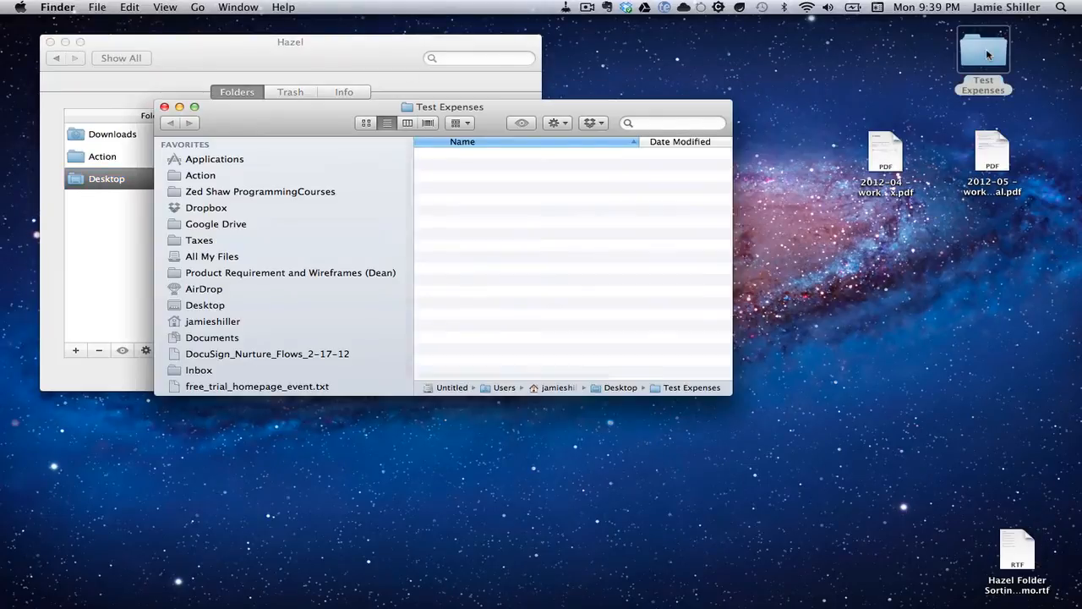
click(166, 106)
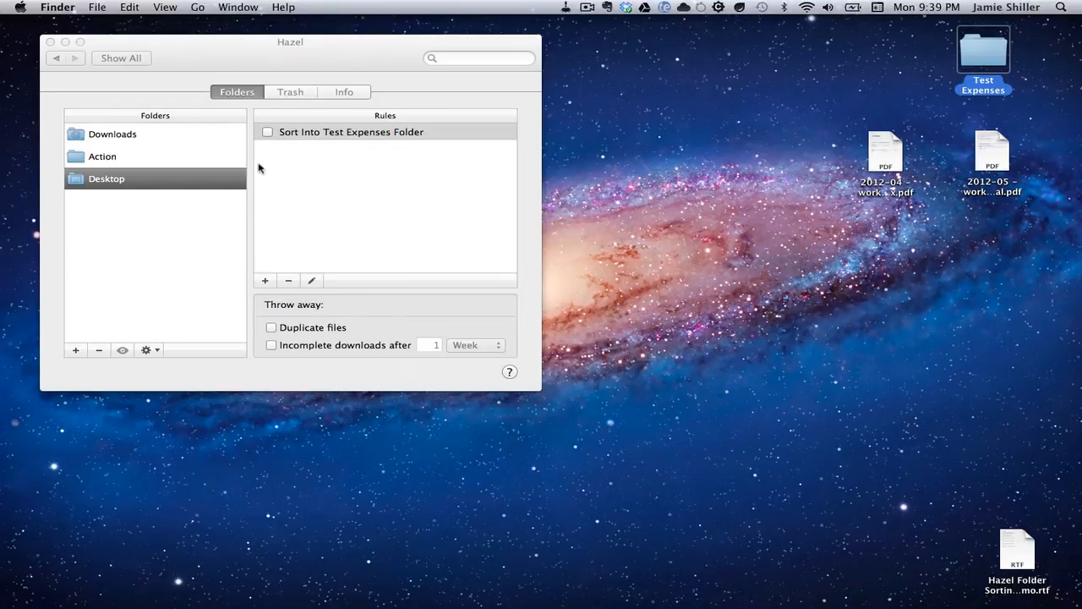
- Enable the rule Sort Into Test Expenses Folder and preview which Desktop files it matches
click(267, 132)
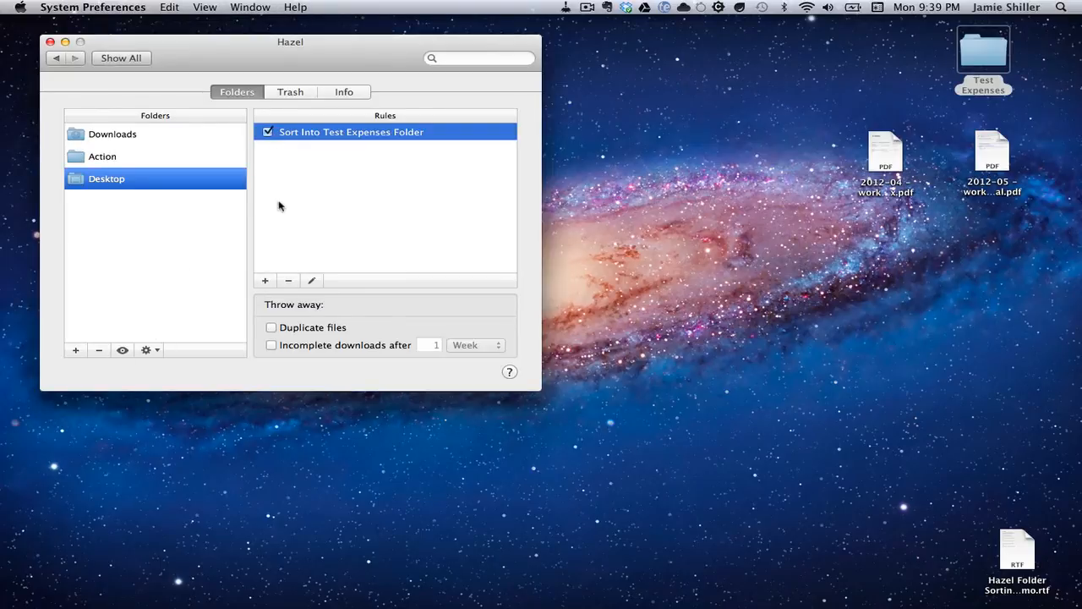
click(122, 351)
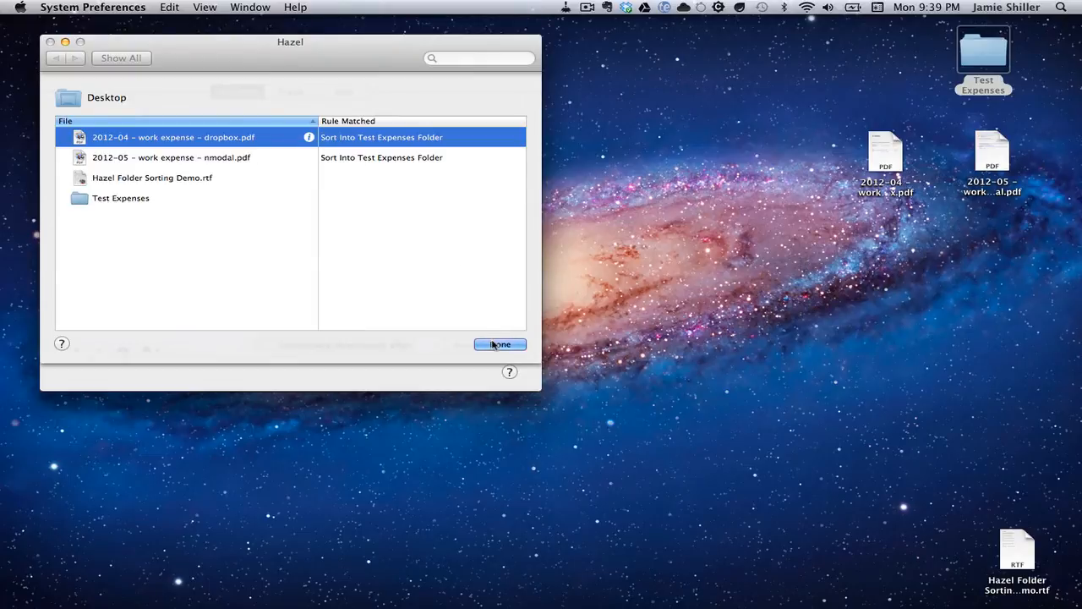
- Finish the rule preview and close the Hazel preferences so the enabled rule can sort the Desktop files
click(499, 344)
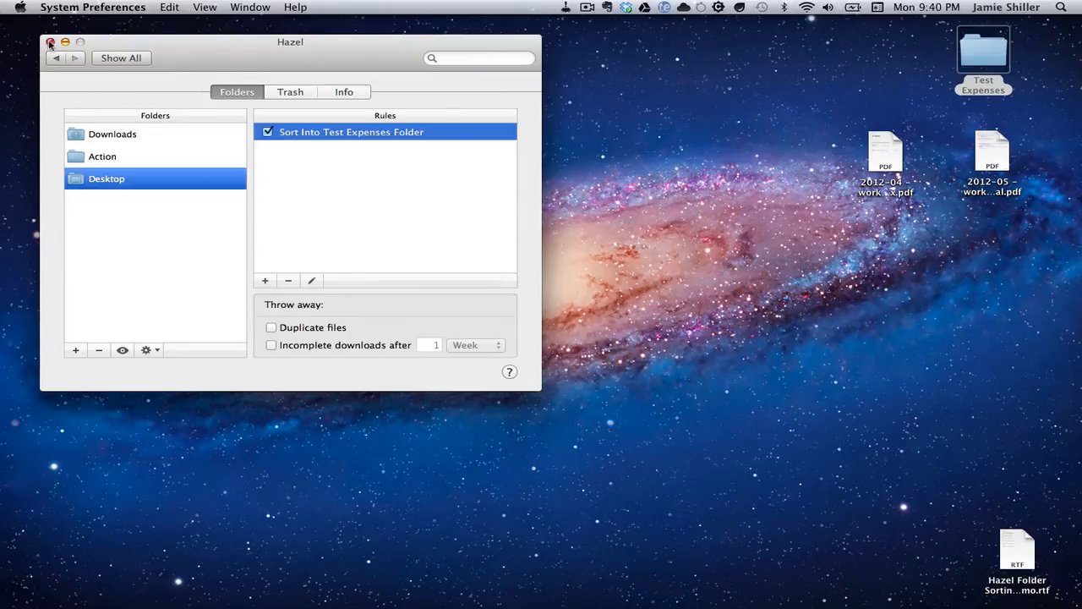
click(50, 42)
click(306, 198)
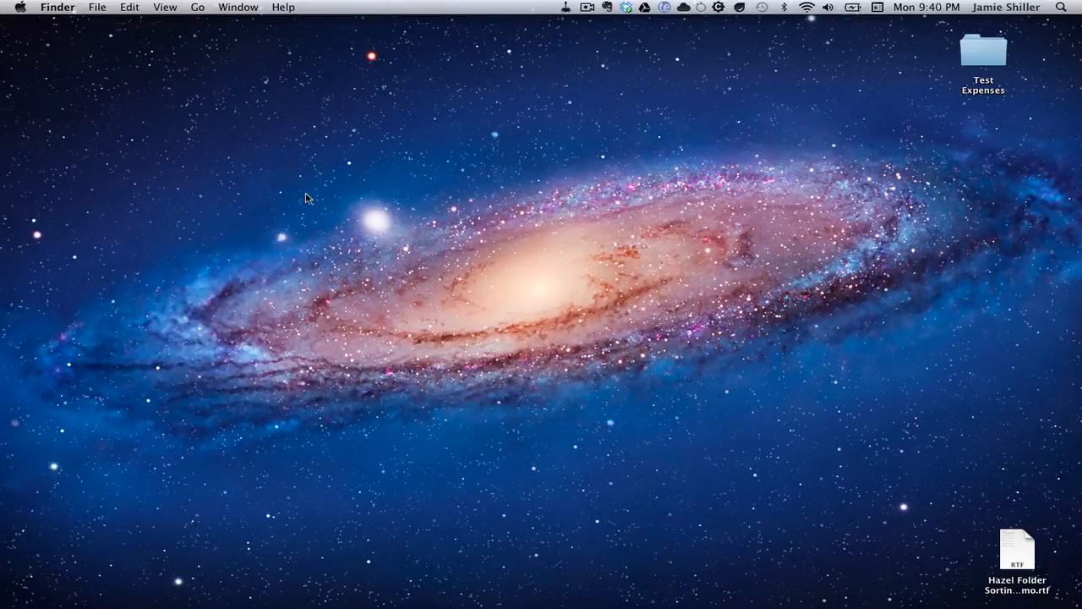
- Check the contents of the 2012-04 and 2012-05 work expense subfolders inside Test Expenses, and close the folder window
double_click(987, 54)
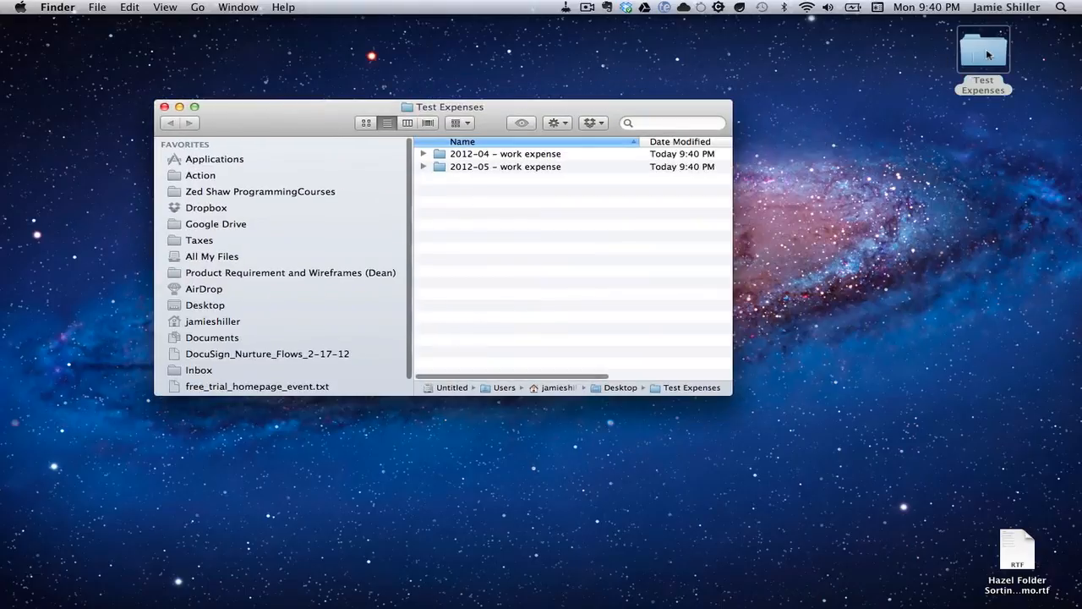
double_click(511, 157)
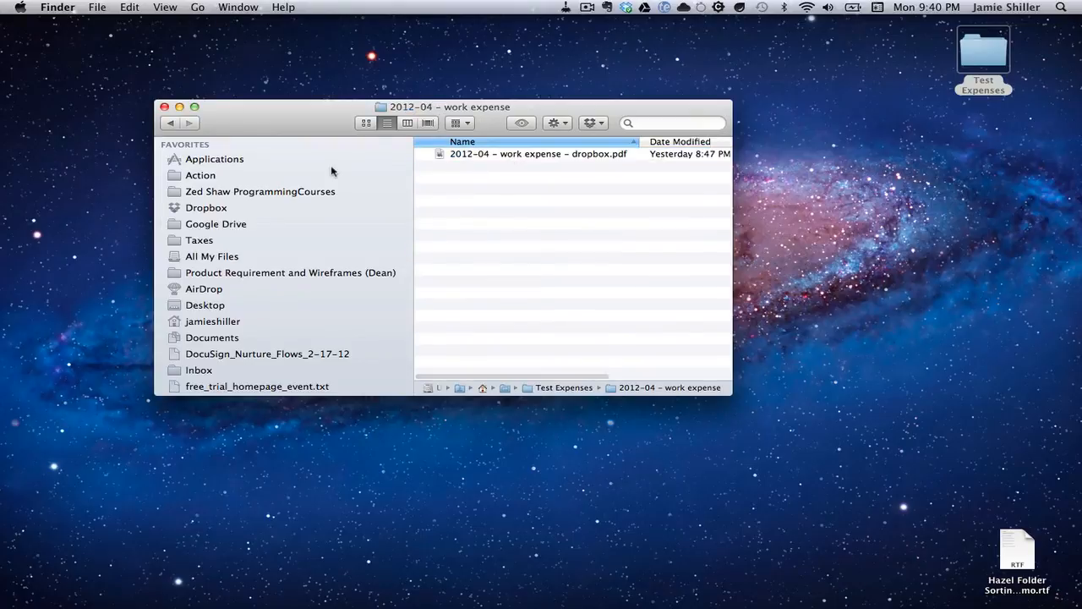
click(170, 122)
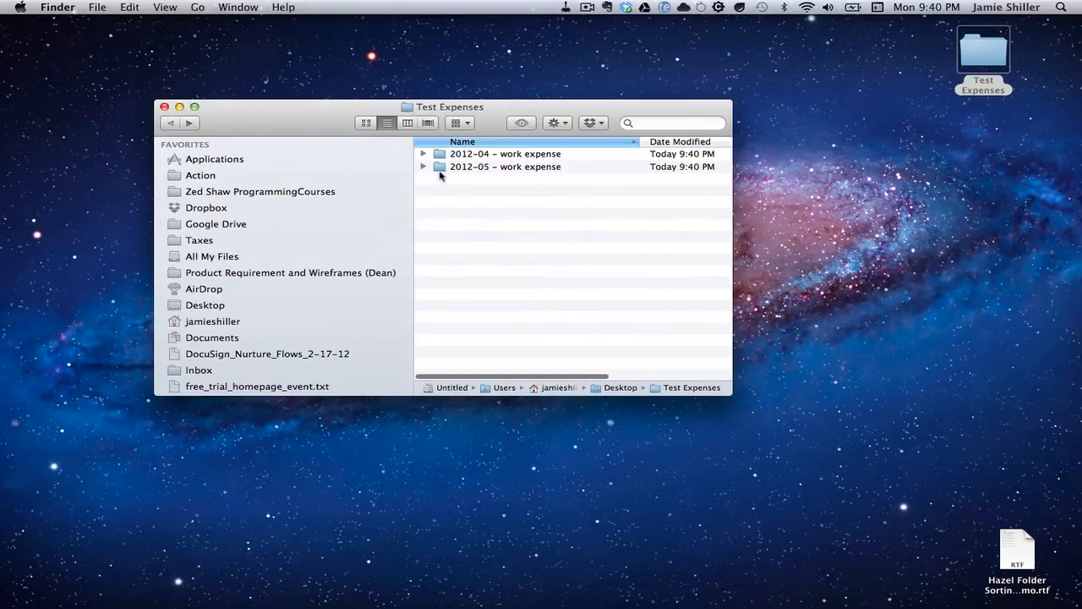
double_click(454, 168)
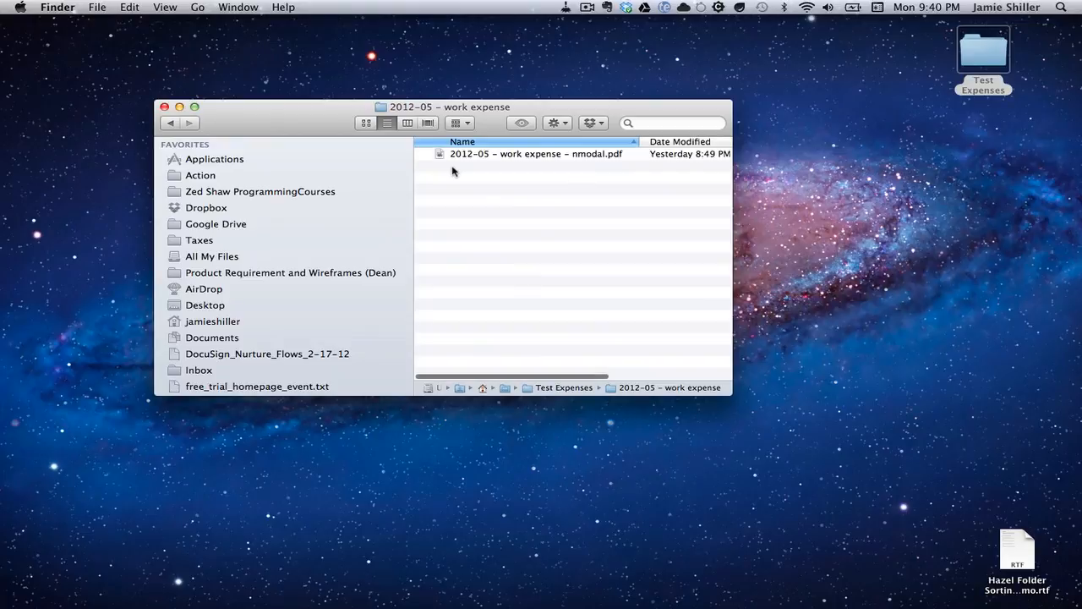
click(165, 107)
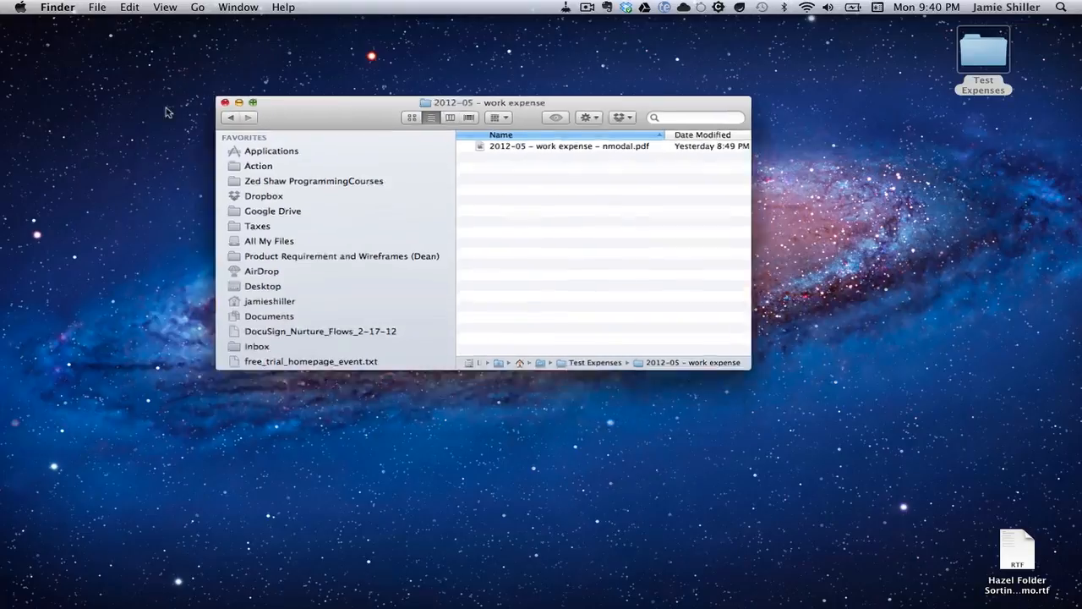
click(561, 226)
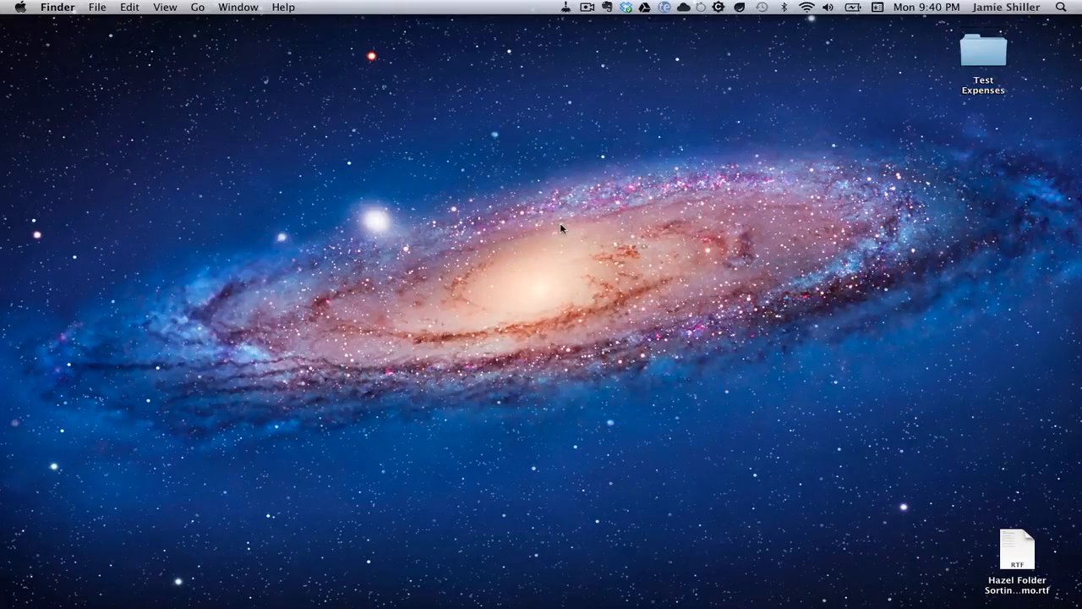